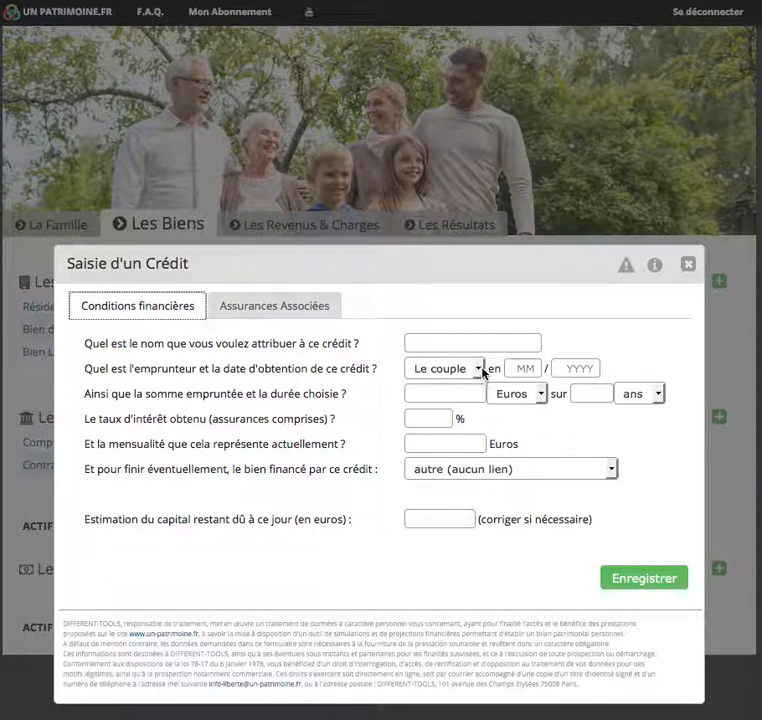
Link the new credit to the SCELLIER property and set its start date to 10/2010.
left_click(510, 472)
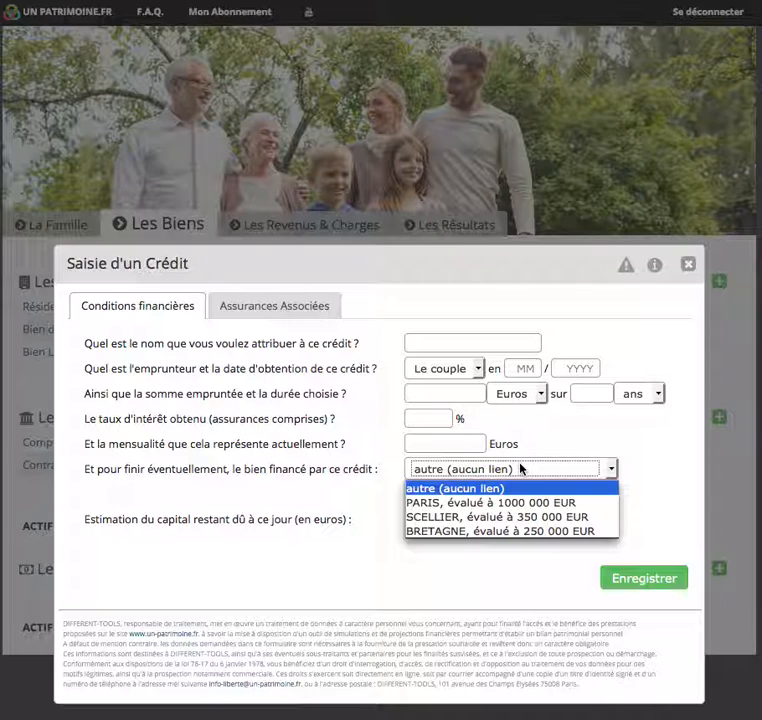
left_click(565, 516)
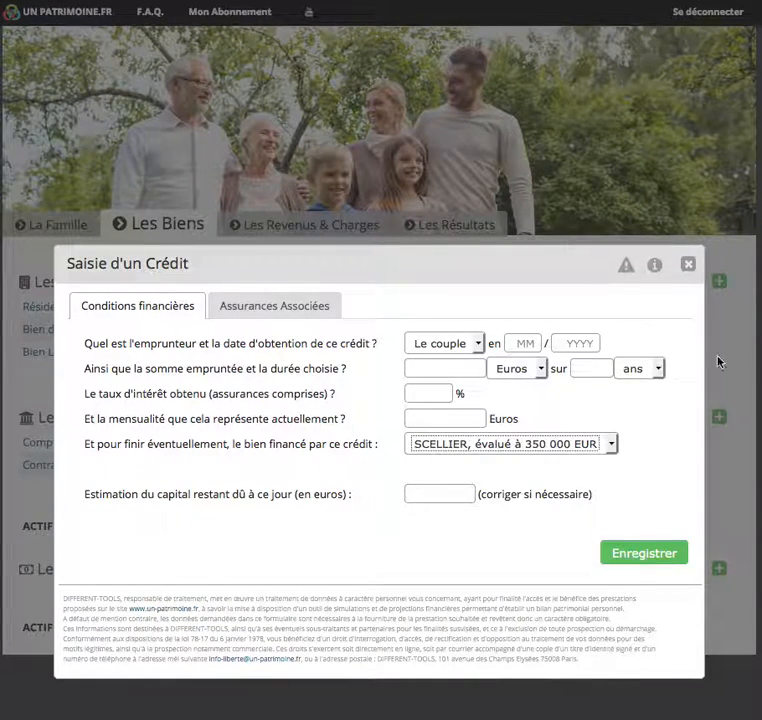
left_click(533, 343)
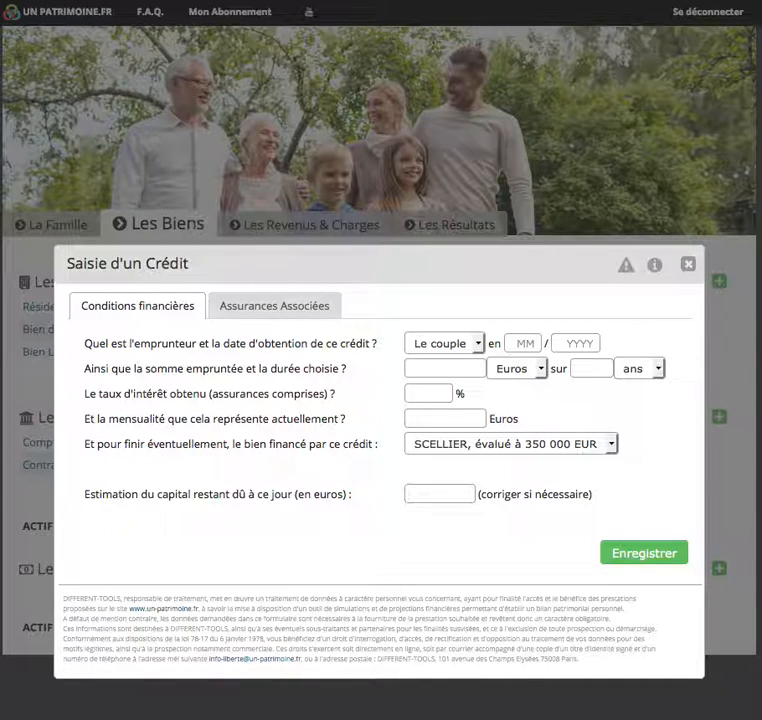
type("102010")
Set the borrowed amount to 300 000 euros over a term of 20 years.
left_click(447, 370)
type("300 000")
key("Tab")
key("Tab")
type("20")
Set the credit's interest rate to 3.8 % and its monthly payment to 1 800 euros.
key("Tab")
key("Tab")
type("3")
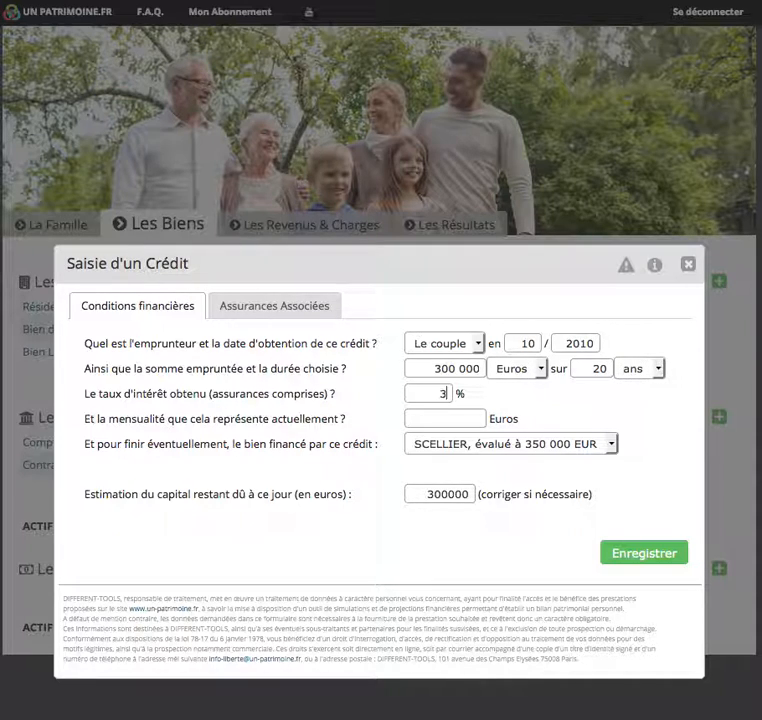
type(".8")
left_click(463, 417)
type("1 800")
key("Tab")
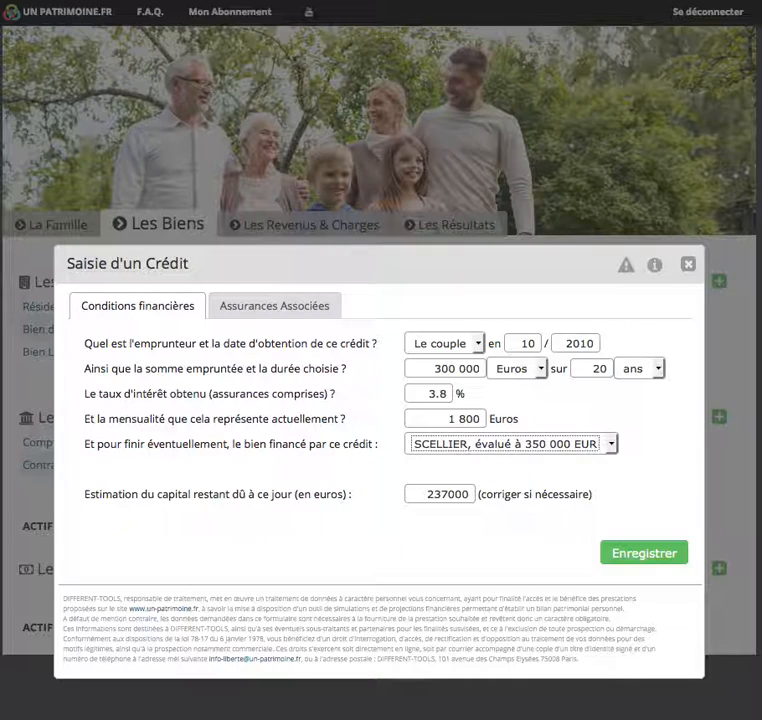
Correct the estimated remaining capital of the credit to 242 000 euros.
left_click(429, 491)
left_click_drag(429, 491, 433, 489)
type("42")
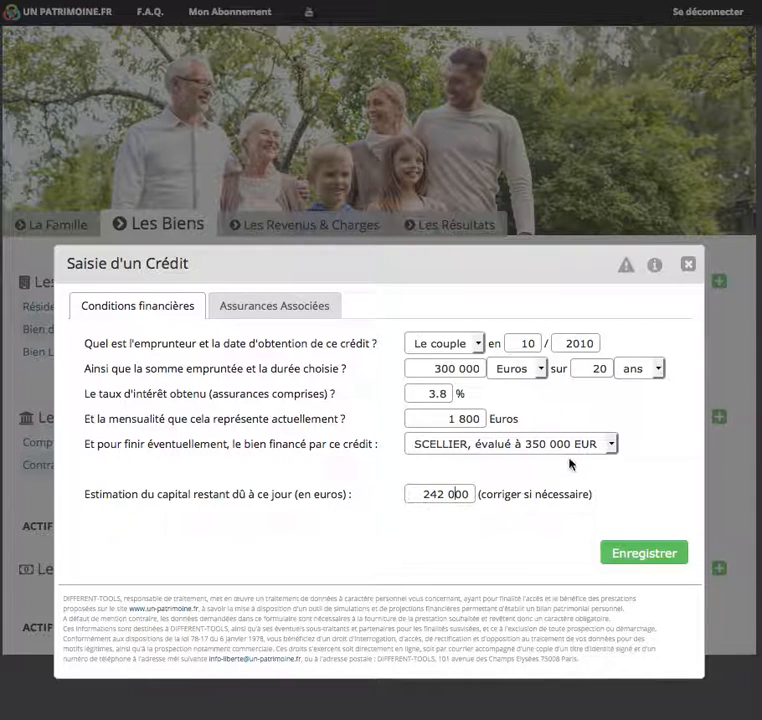
Set the estimated remaining capital back to 237 000 euros.
key("BackSpace")
key("BackSpace")
key("BackSpace")
type("37")
key("BackSpace")
key("BackSpace")
key("BackSpace")
key("BackSpace")
type("37 000")
Set MR's death-disability and job-loss insurance coverage on the credit to 100% each.
left_click(318, 308)
type("100")
key("Tab")
type("100")
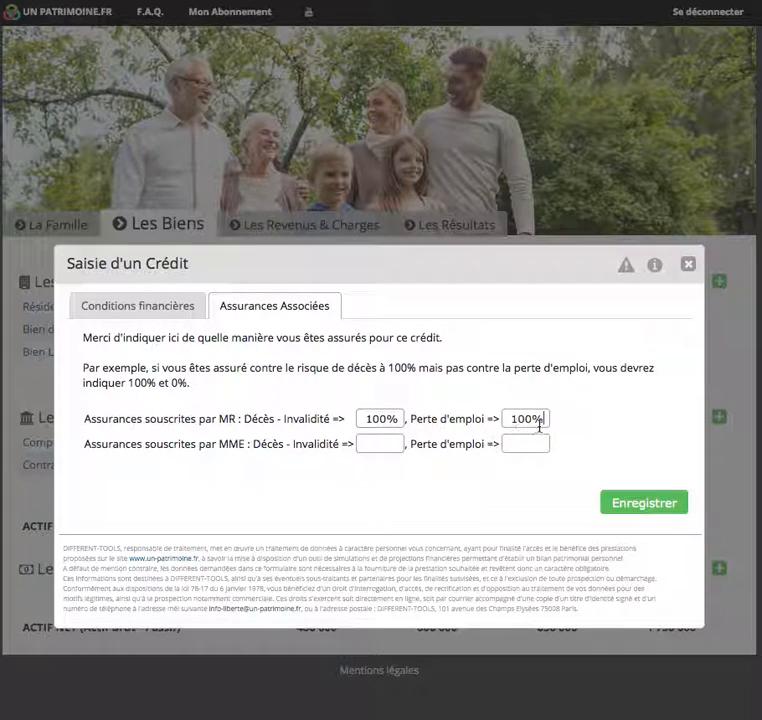
Set MME's death-disability and job-loss insurance coverage to 0% each, and save the credit.
left_click(386, 442)
type("0")
key("Tab")
type("0")
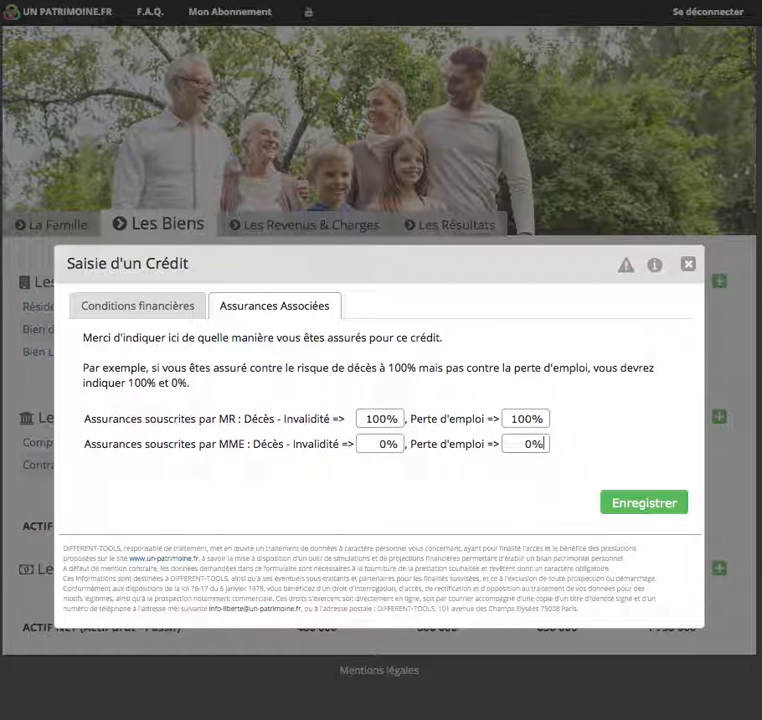
left_click(148, 316)
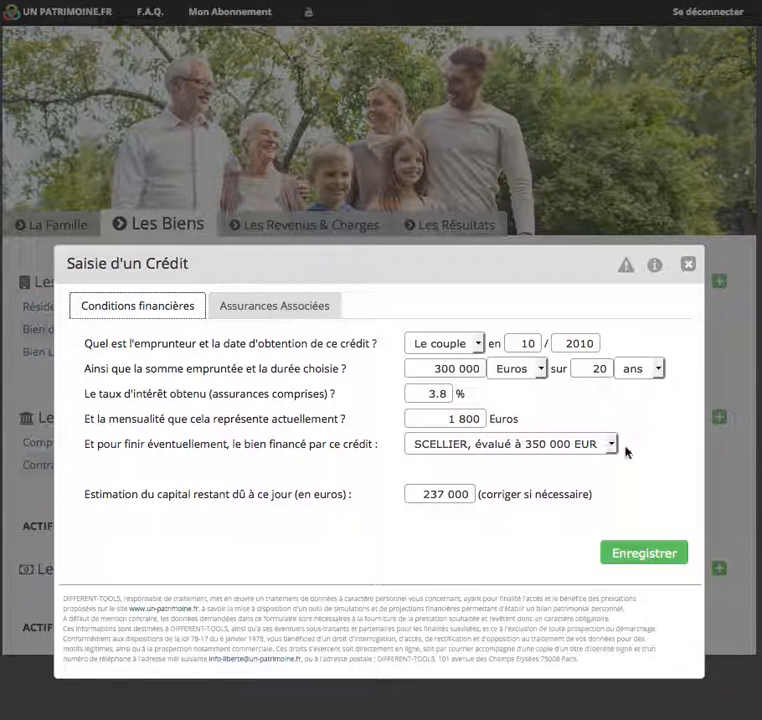
left_click(622, 555)
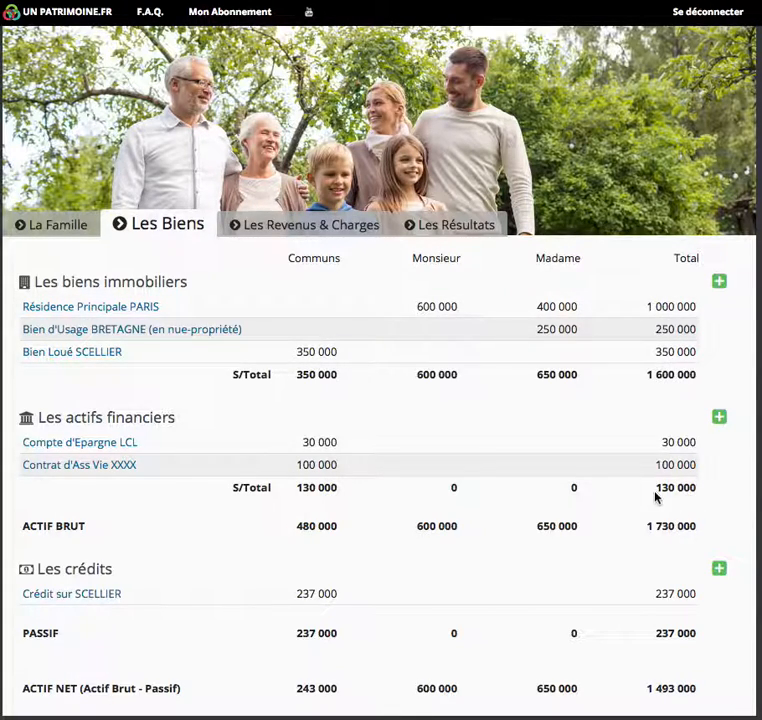
Examine the ACTIF BRUT row and the total ACTIF NET in the assets summary.
left_click_drag(697, 524, 5, 519)
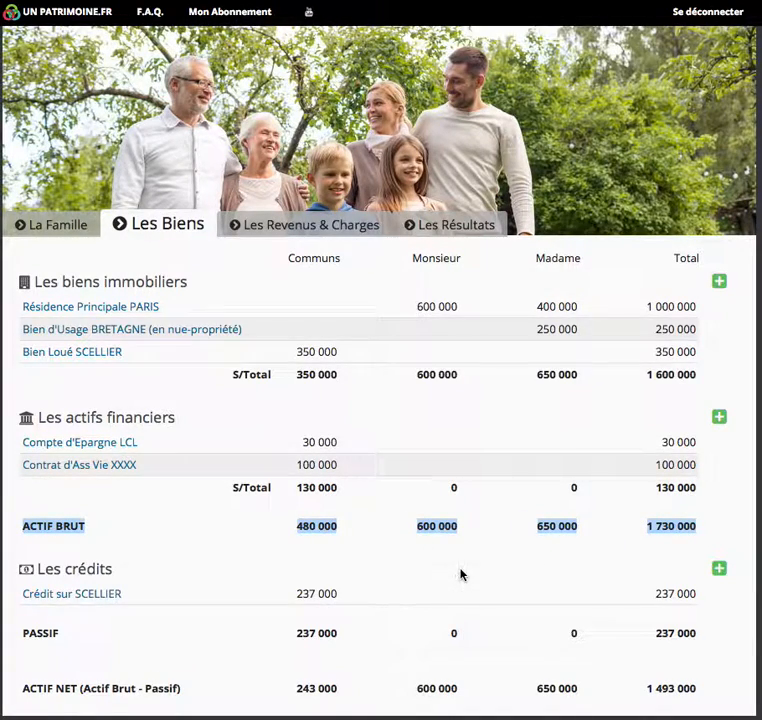
left_click(463, 575)
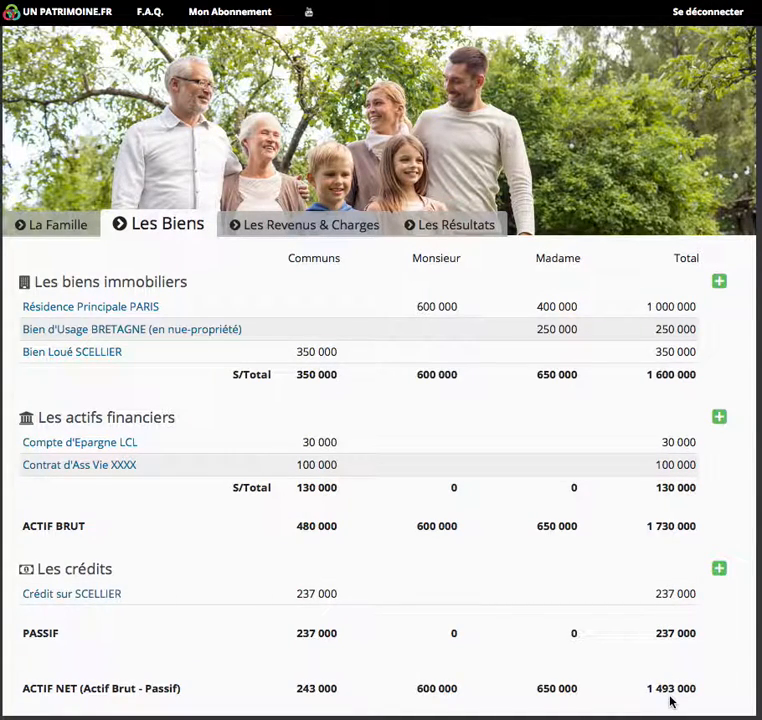
left_click_drag(646, 688, 708, 699)
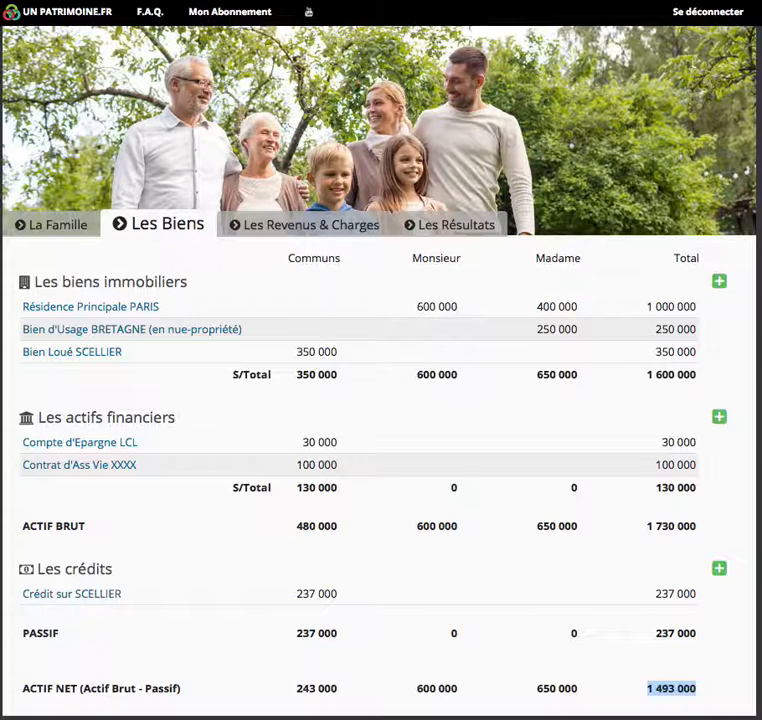
left_click(718, 690)
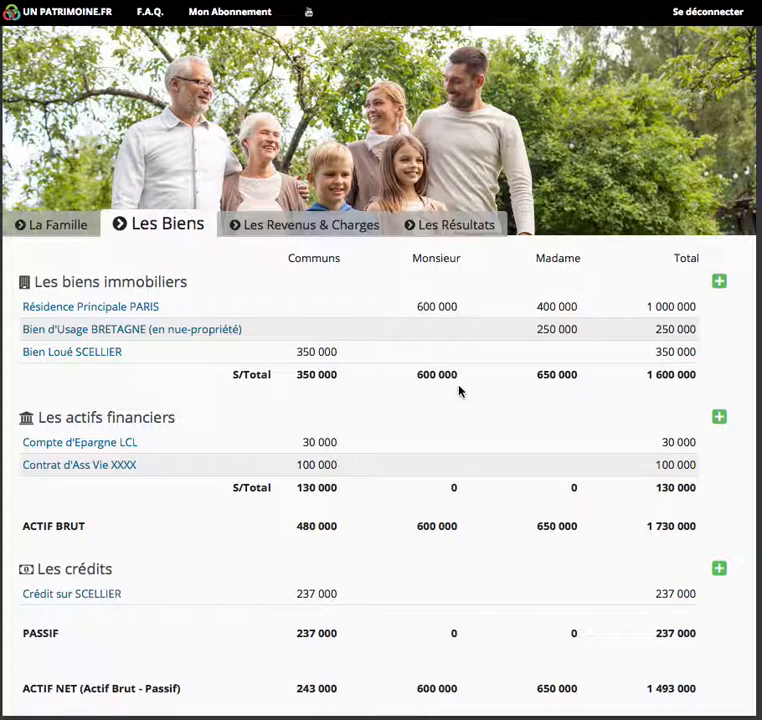
Open the saved credit on SCELLIER and set its interest rate to 2.5 %.
left_click(101, 595)
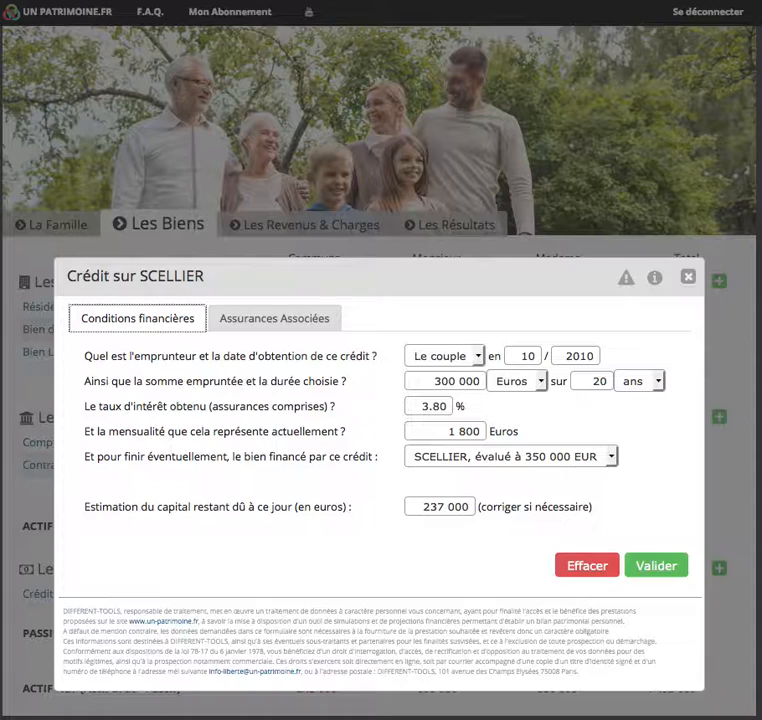
left_click(438, 405)
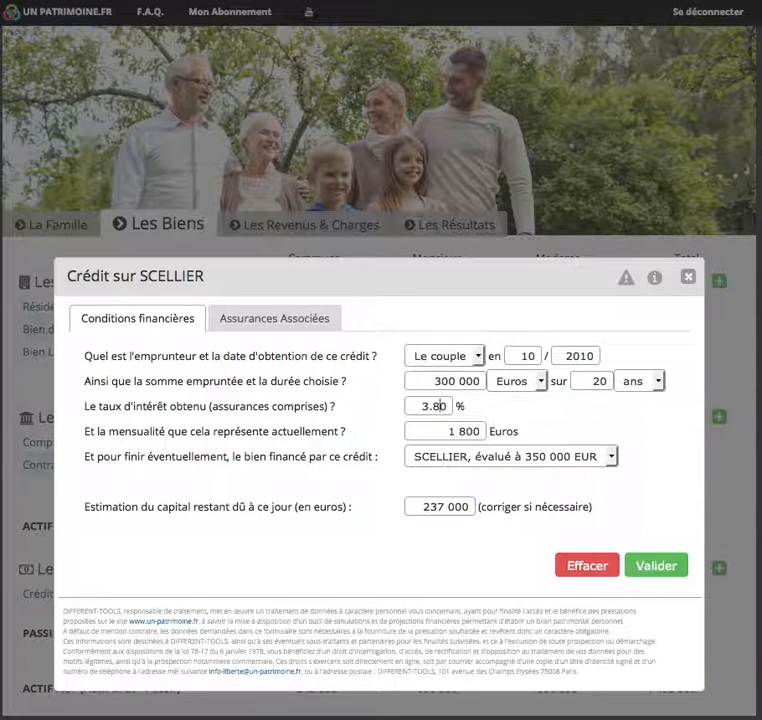
key("BackSpace")
key("BackSpace")
key("BackSpace")
type("2.5")
key("Delete")
Set the SCELLIER credit's monthly payment to 1 600 euros and validate the changes.
left_click(478, 430)
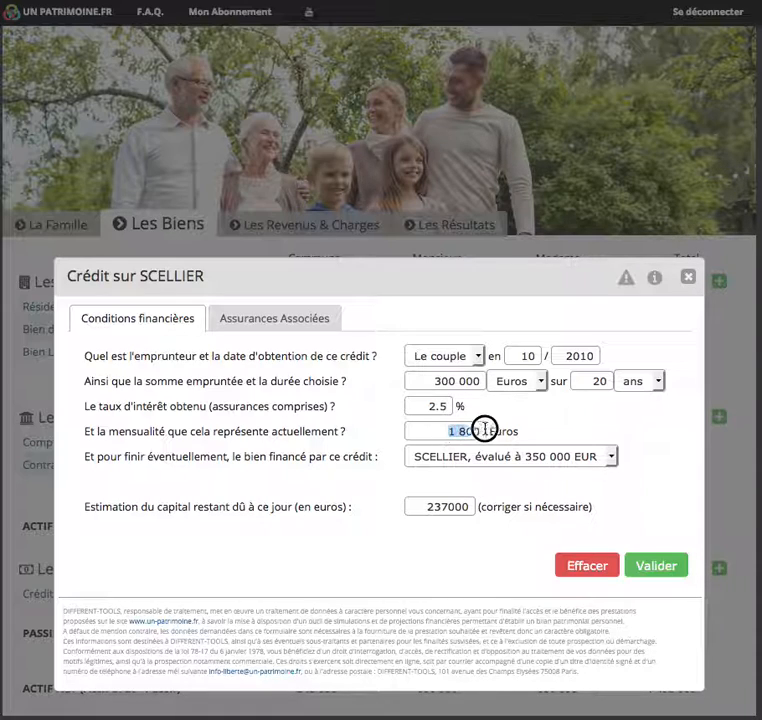
type("1600")
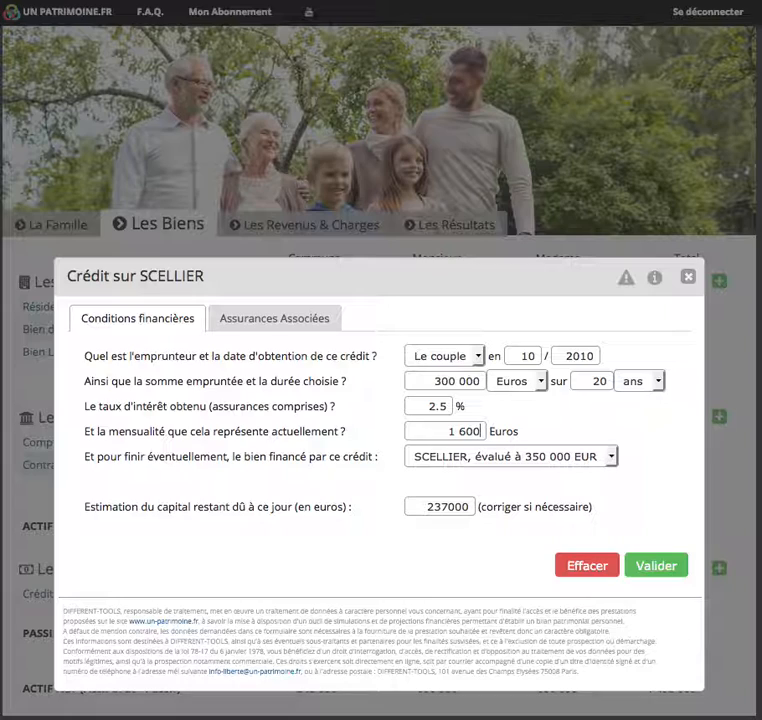
key("Tab")
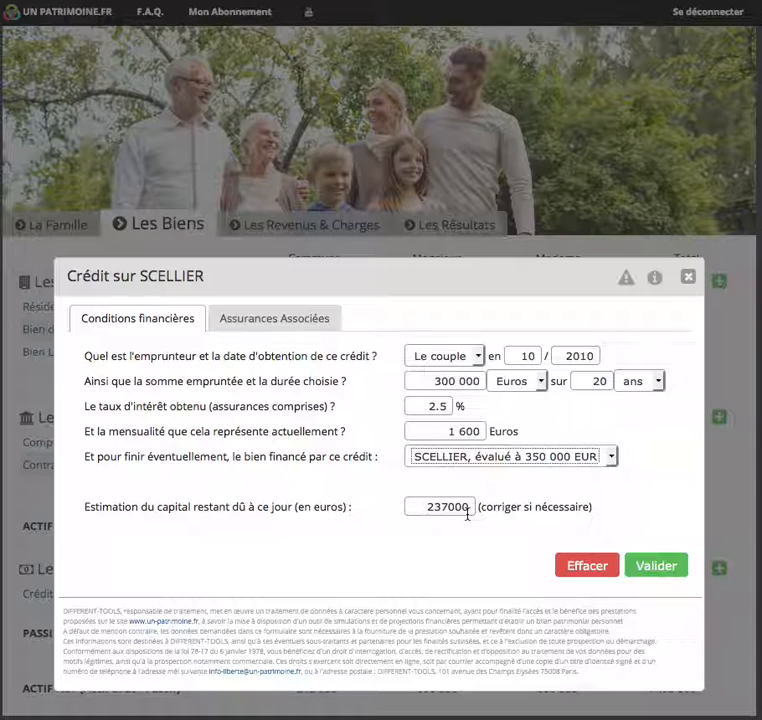
left_click(660, 567)
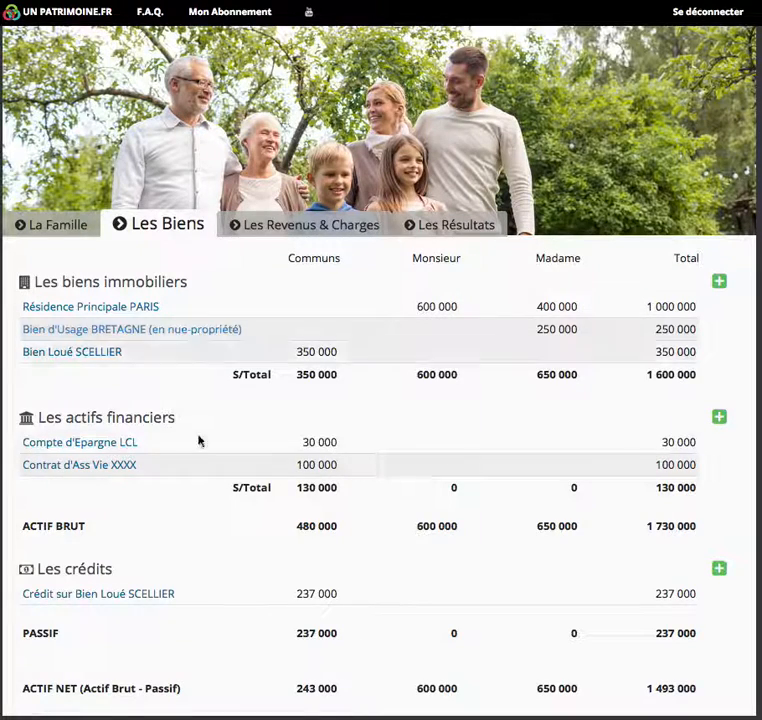